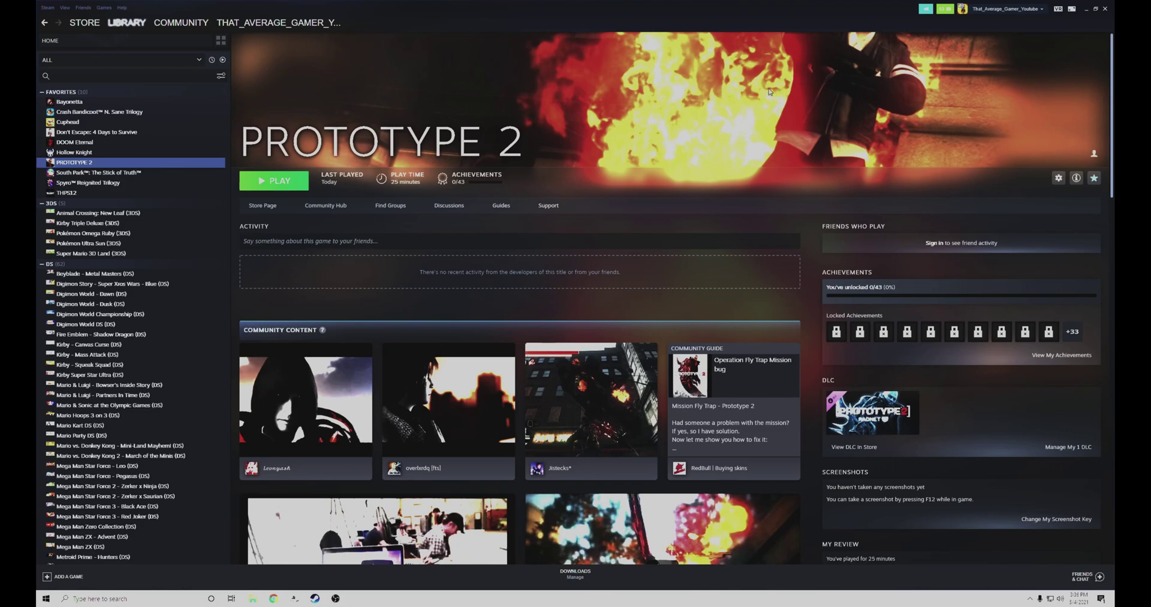
Launch Prototype 2 from the Steam library and minimize the Steam window
click(289, 186)
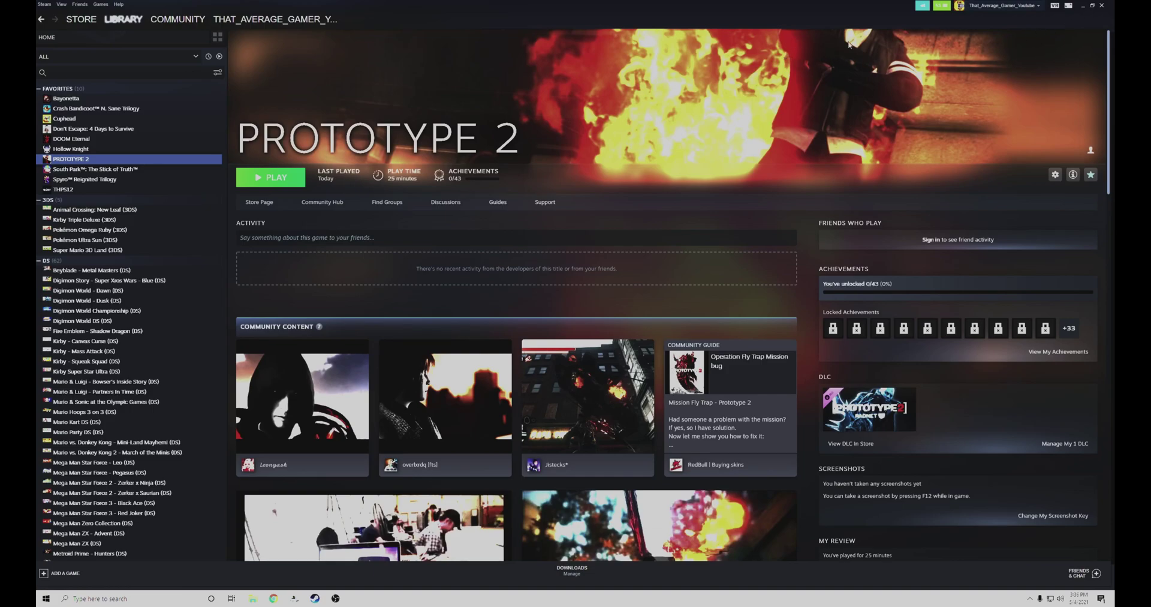
click(1083, 6)
text(obs)
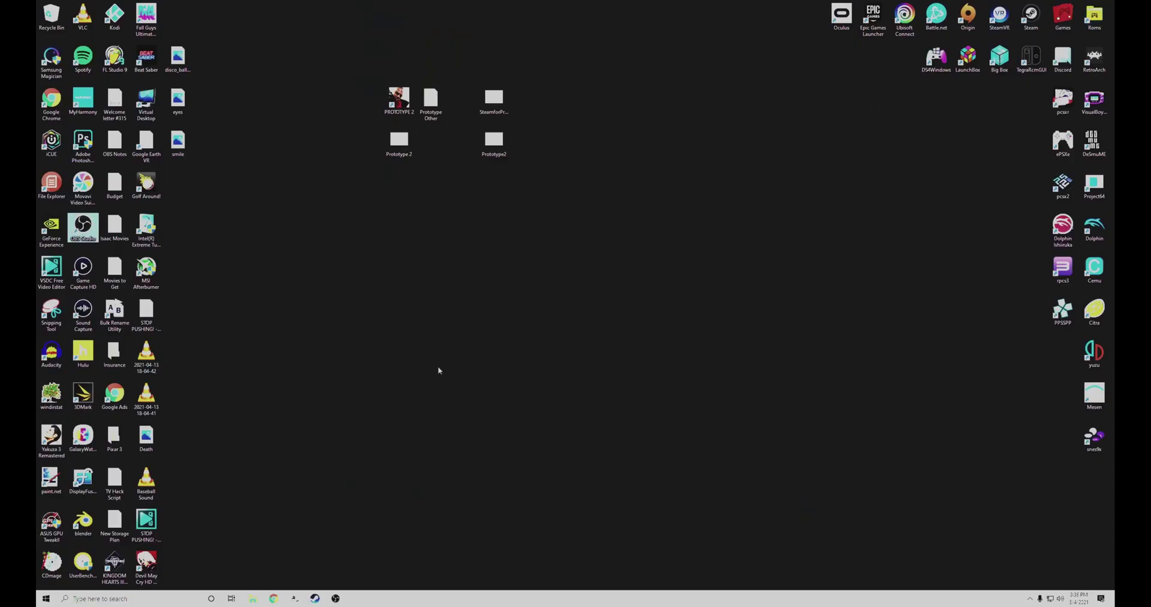
Switch to Device Manager, examine the HID-compliant entries under Human Interface Devices, and close it
click(294, 598)
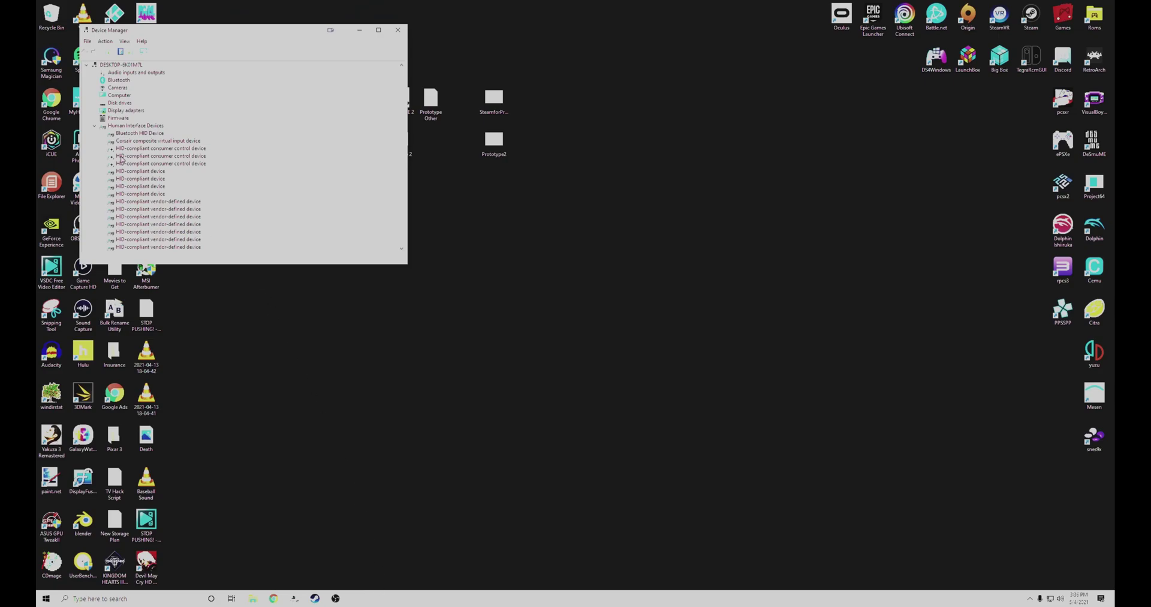
click(129, 157)
click(397, 30)
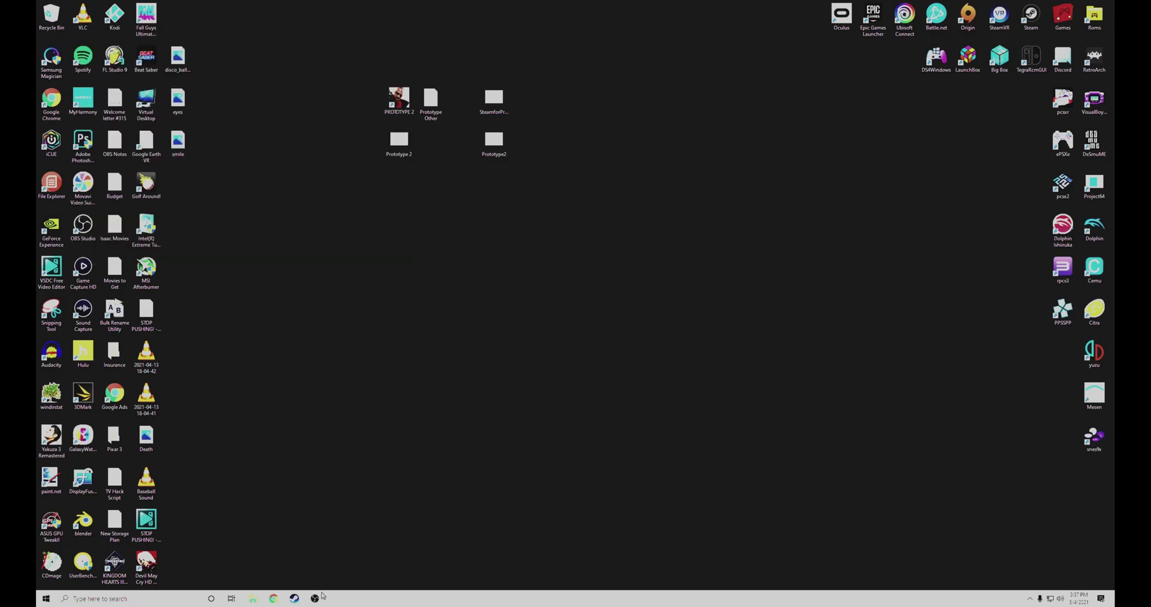
Switch back to Steam and examine the Local Files options in Prototype 2's properties
click(294, 598)
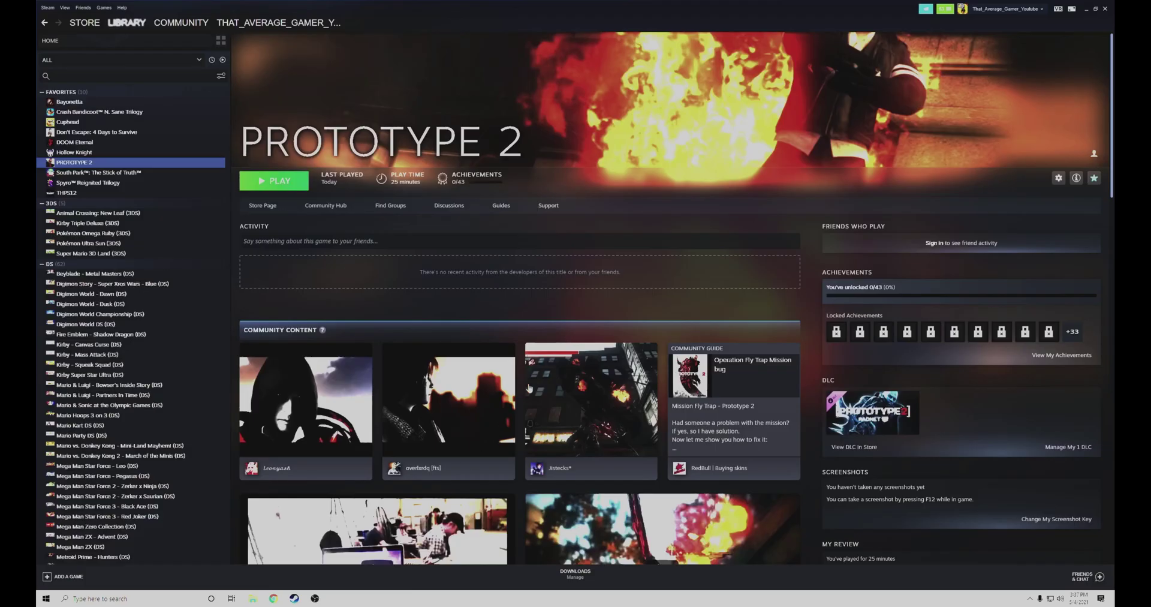
click(1059, 179)
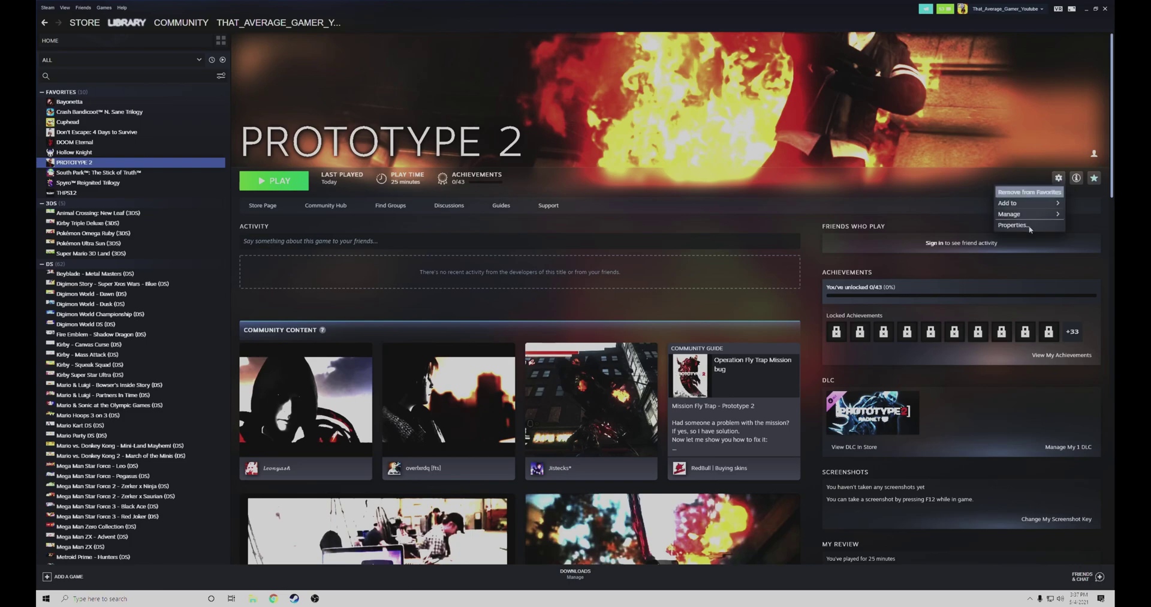
click(1030, 229)
click(427, 230)
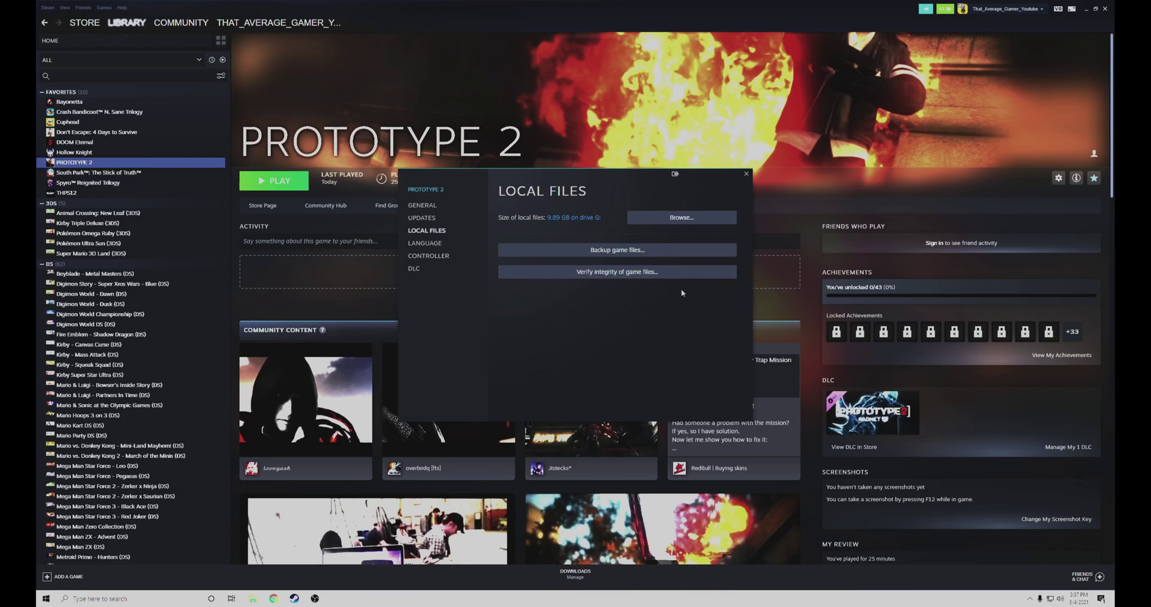
click(747, 174)
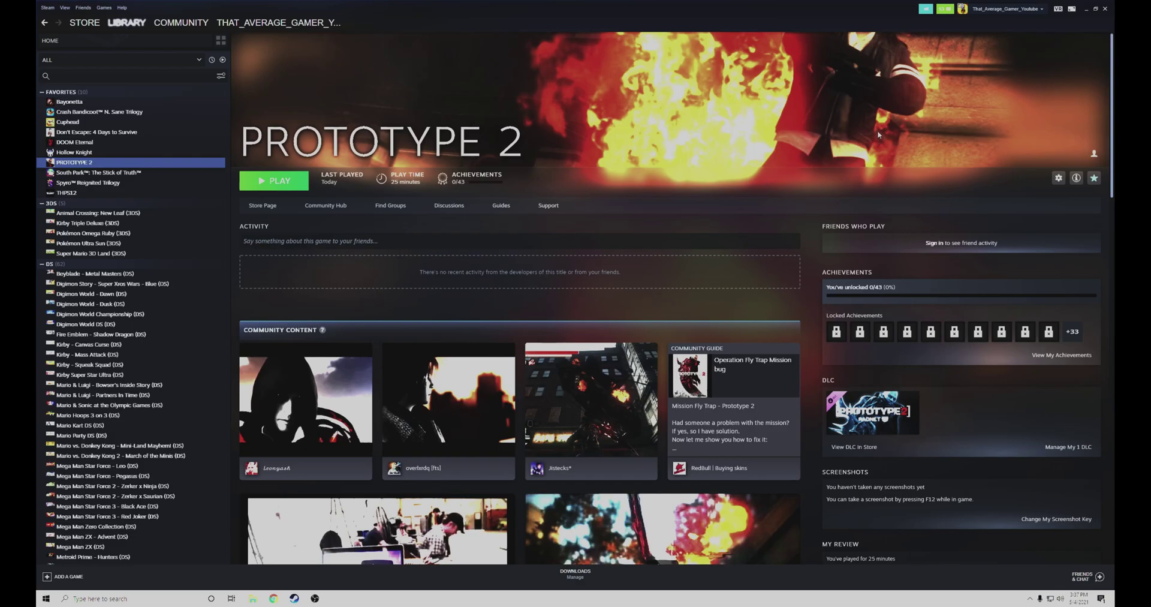
Close the Steam window and exit Steam completely so it no longer runs in the background
click(1105, 8)
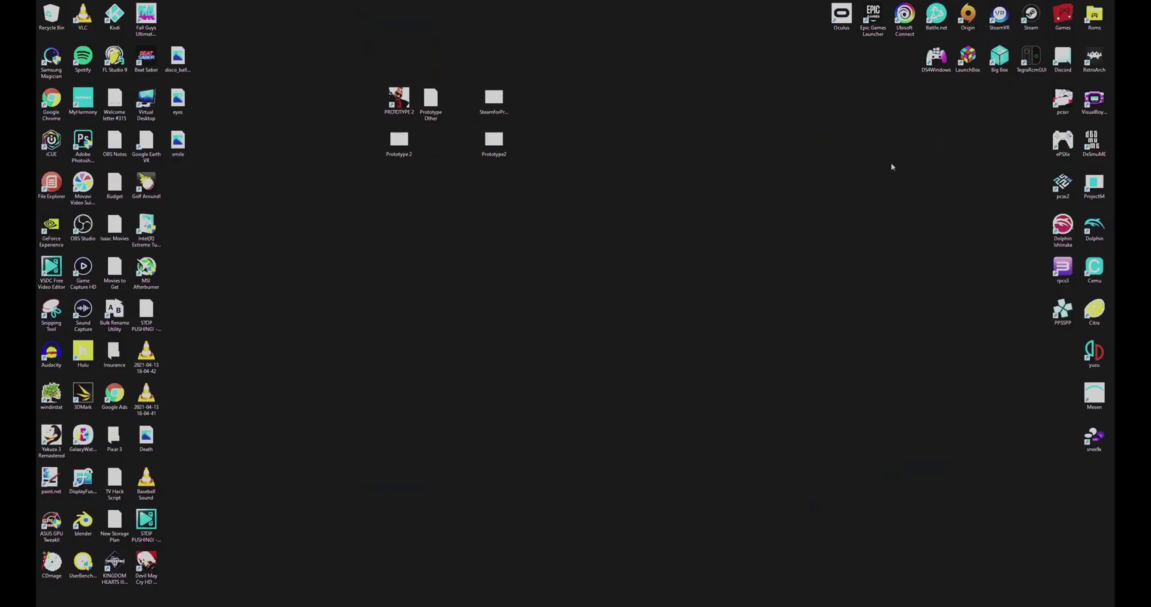
click(1029, 598)
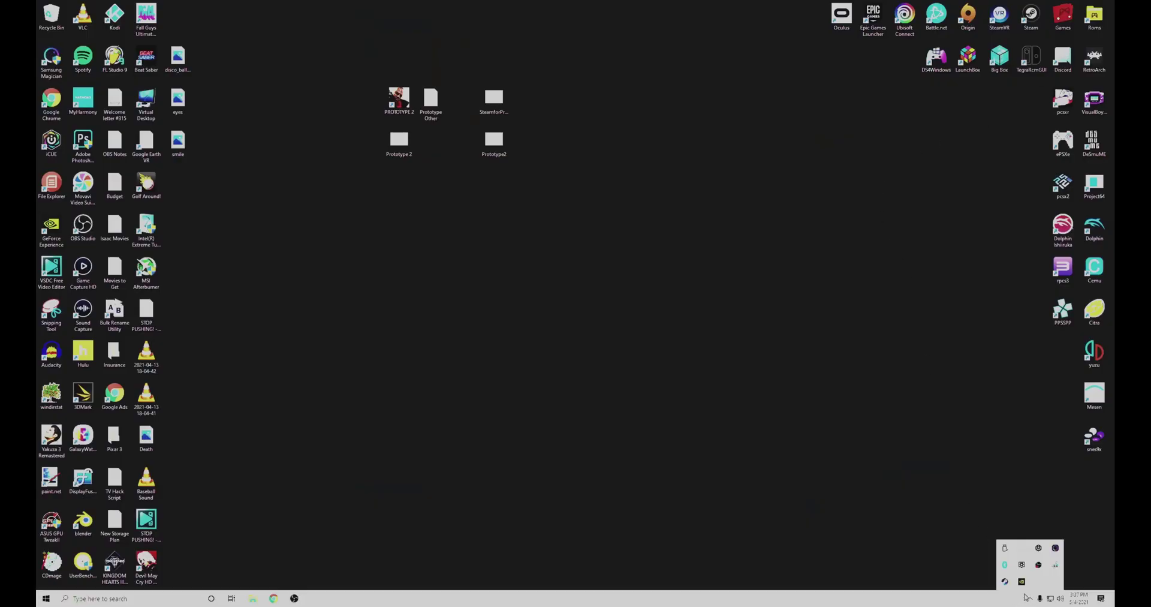
right_click(1007, 581)
click(1009, 574)
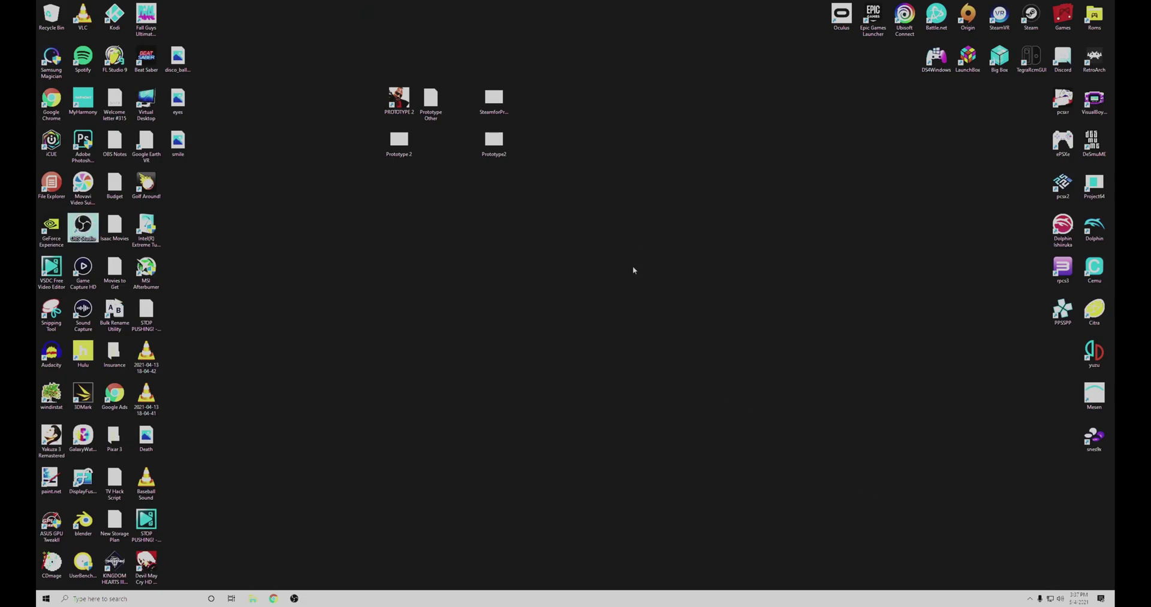
click(557, 180)
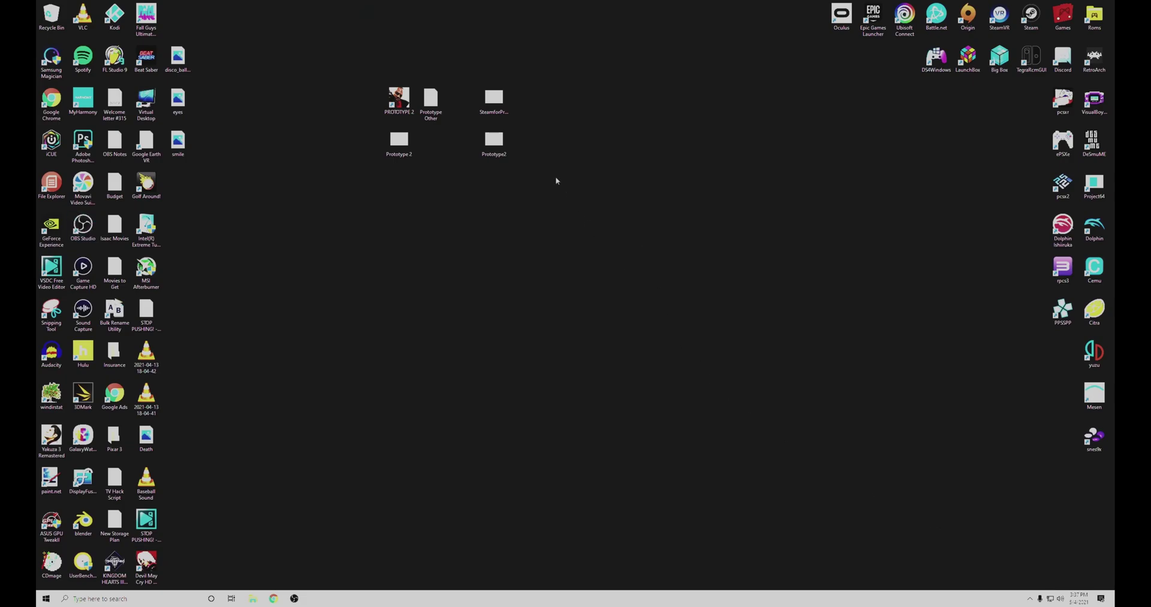
click(494, 94)
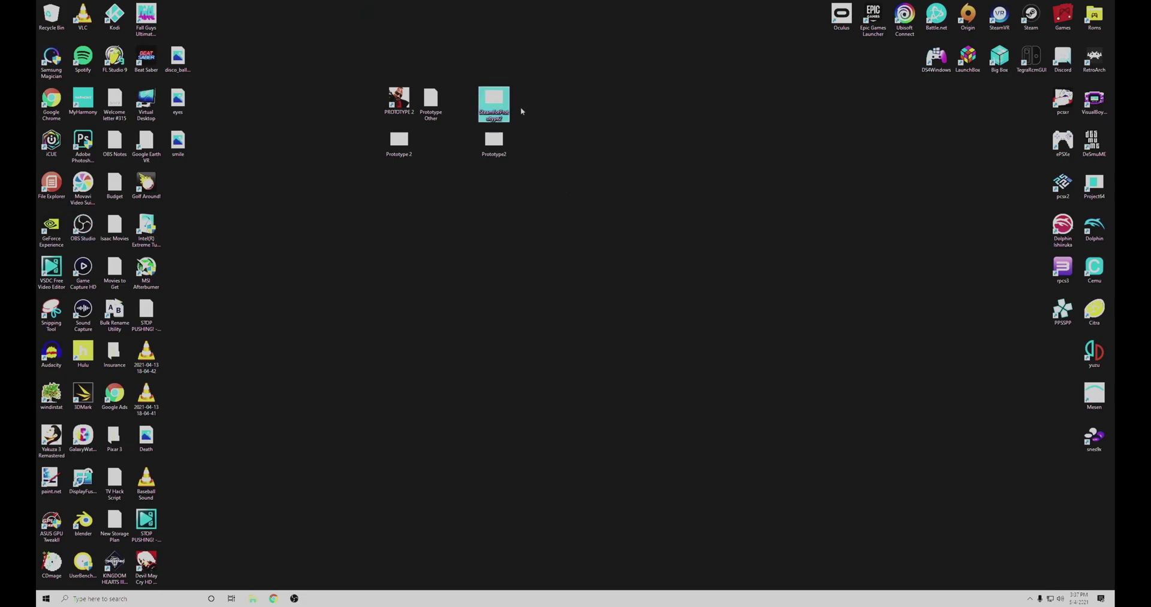
right_click(456, 111)
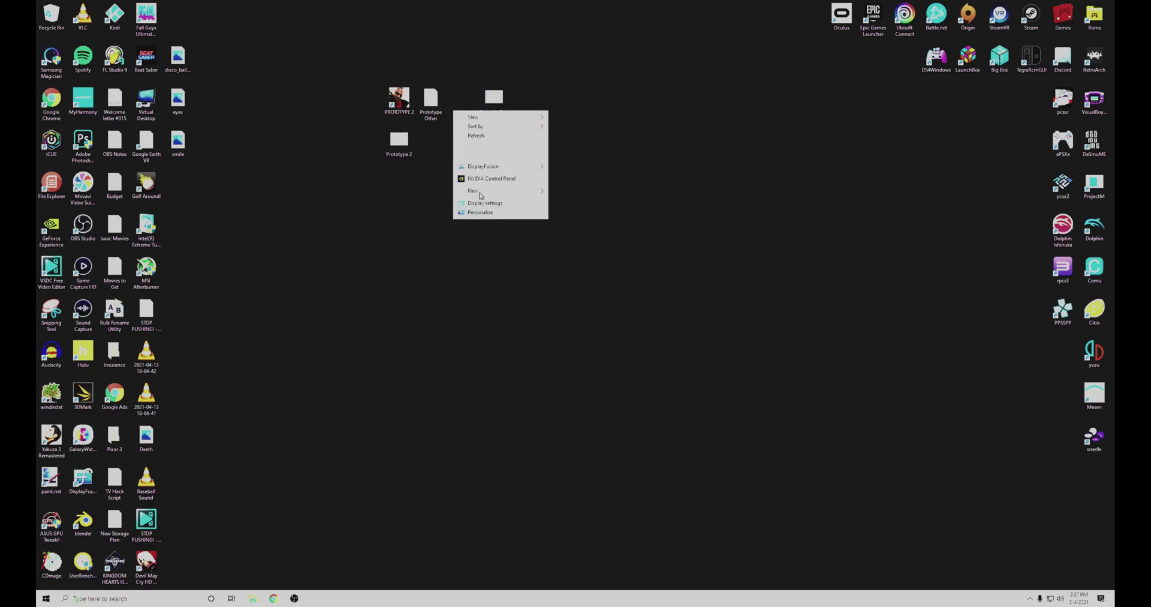
mouse_move(480, 192)
click(591, 159)
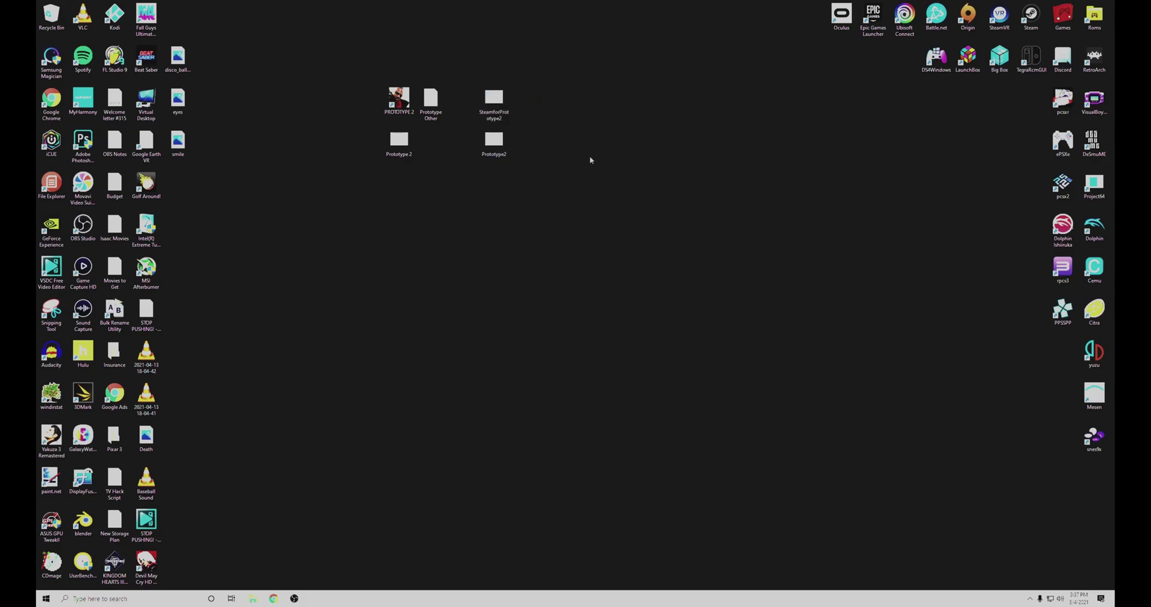
Open the SteamforPrototype2 batch file for editing, examine its affinity start command and Steam path, and close it
right_click(501, 96)
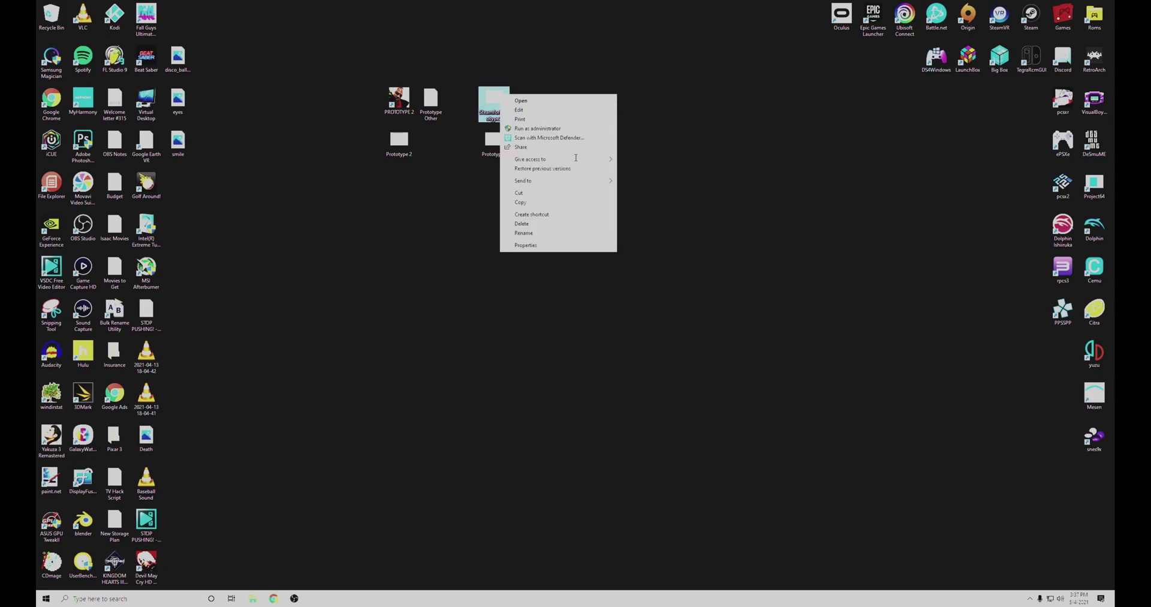
click(542, 111)
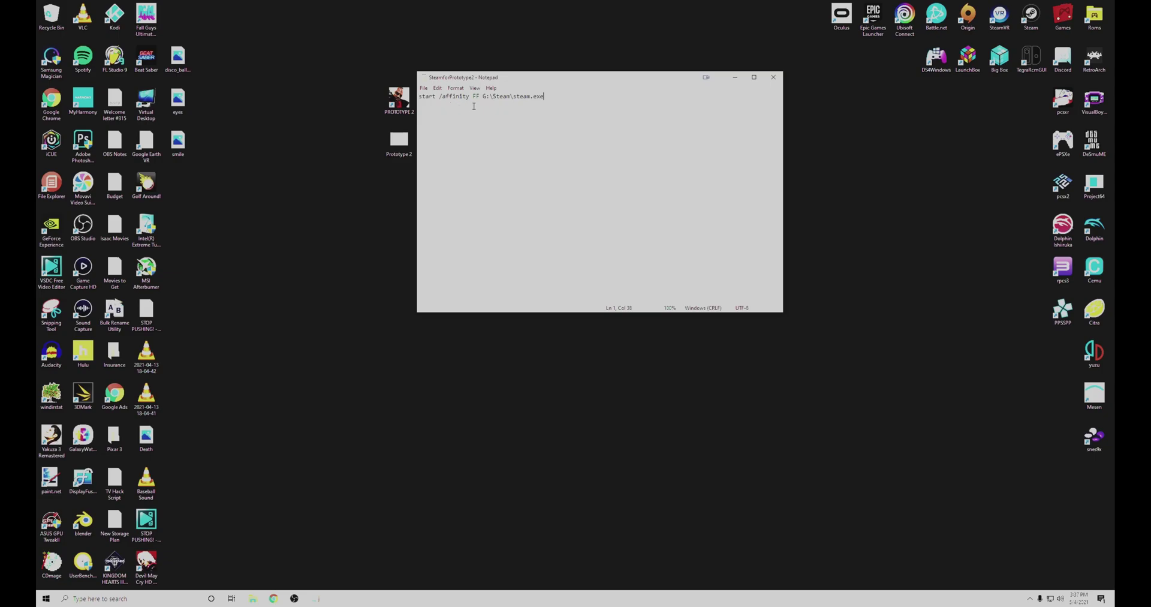
double_click(518, 96)
click(547, 97)
click(774, 77)
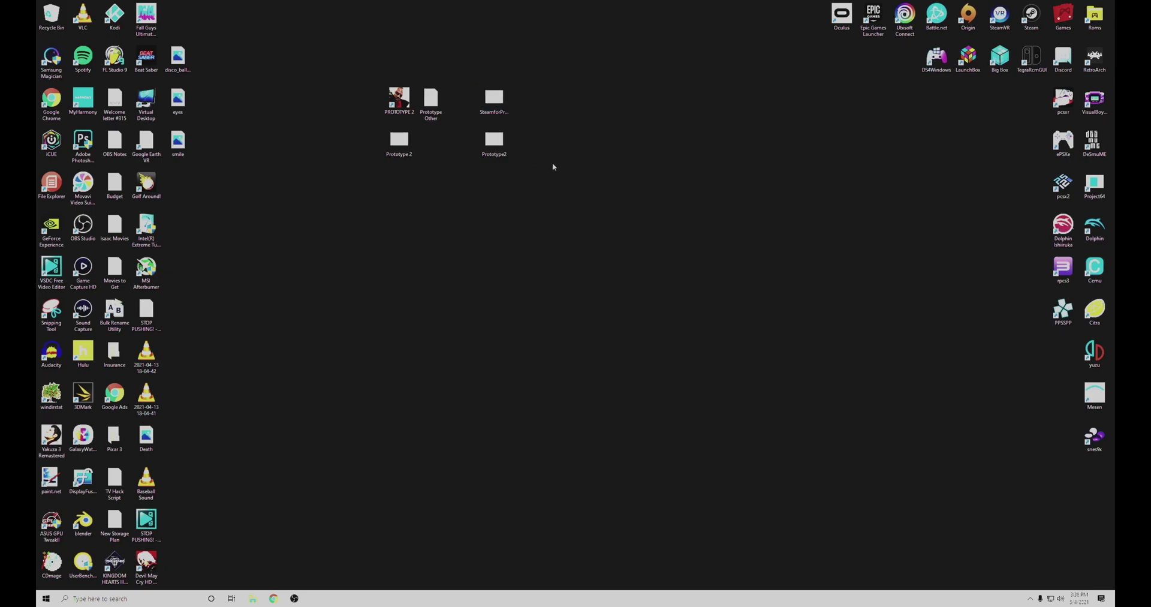
Open the Prototype2 batch file for editing, examine the shortcut path after its start command, and close it
right_click(490, 139)
click(509, 155)
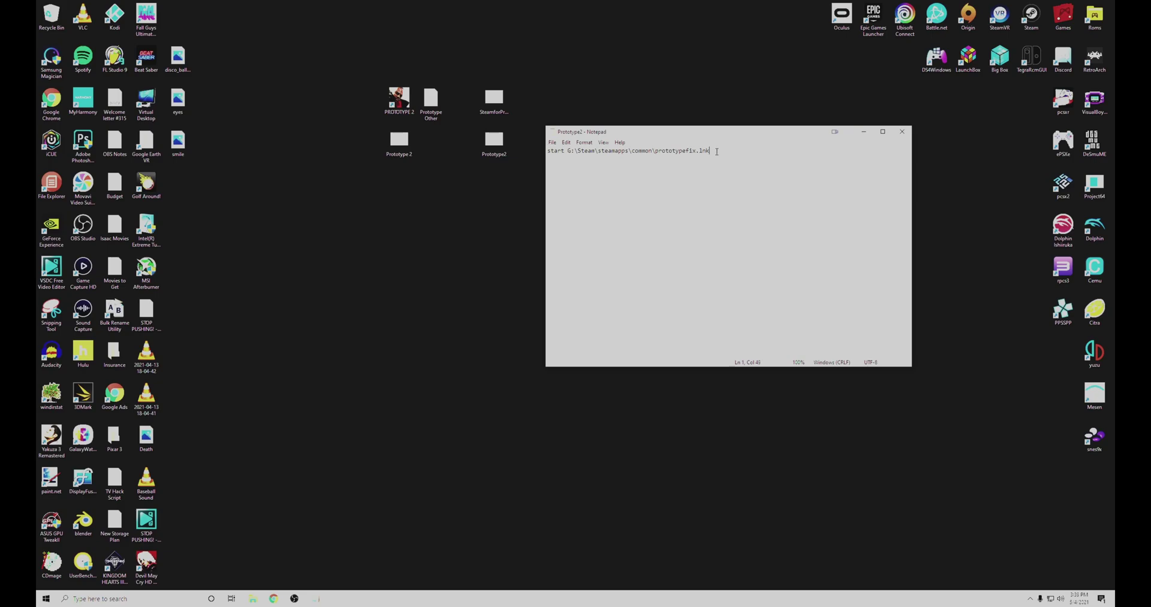
drag(717, 151, 566, 150)
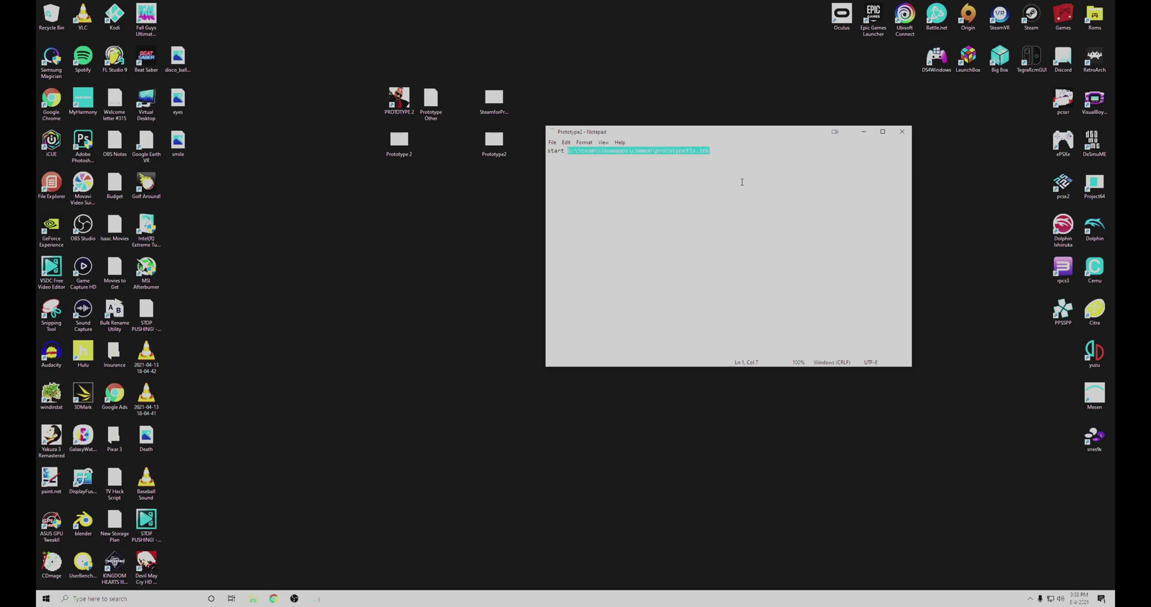
click(903, 133)
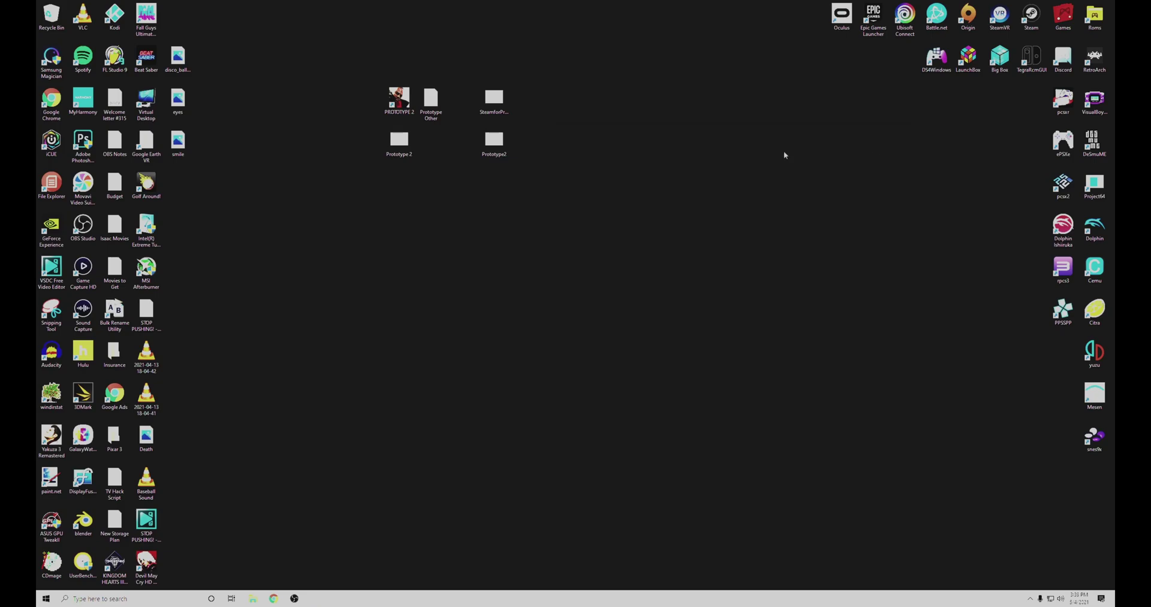
Move the Prototype 2 batch file below Prototype2 on the desktop and examine its start commands in Notepad
click(400, 142)
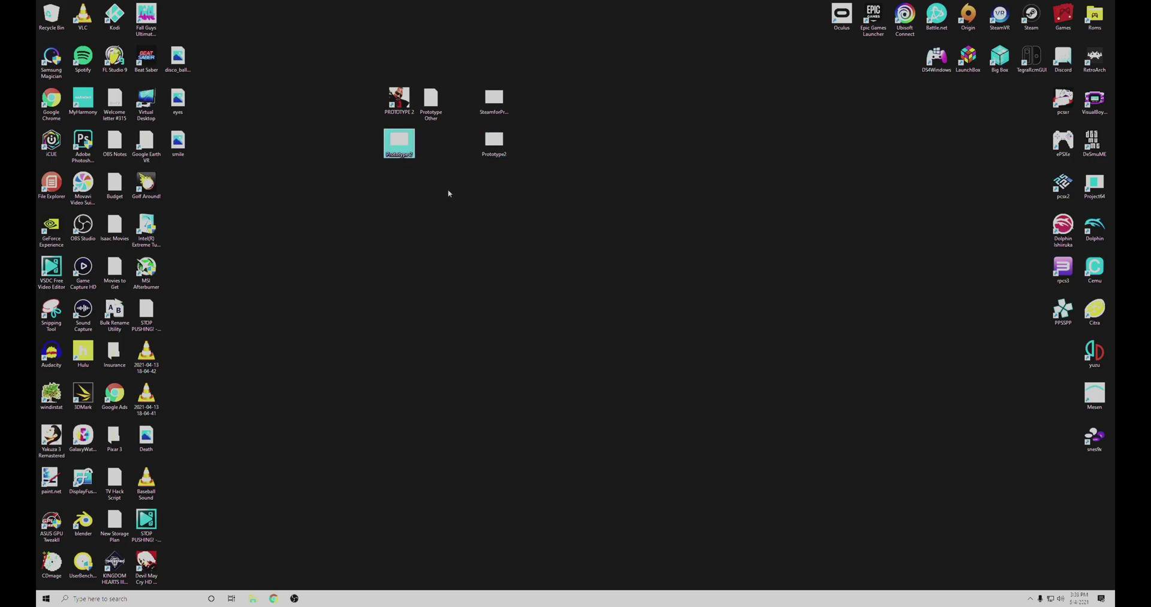
drag(400, 143, 493, 186)
right_click(494, 183)
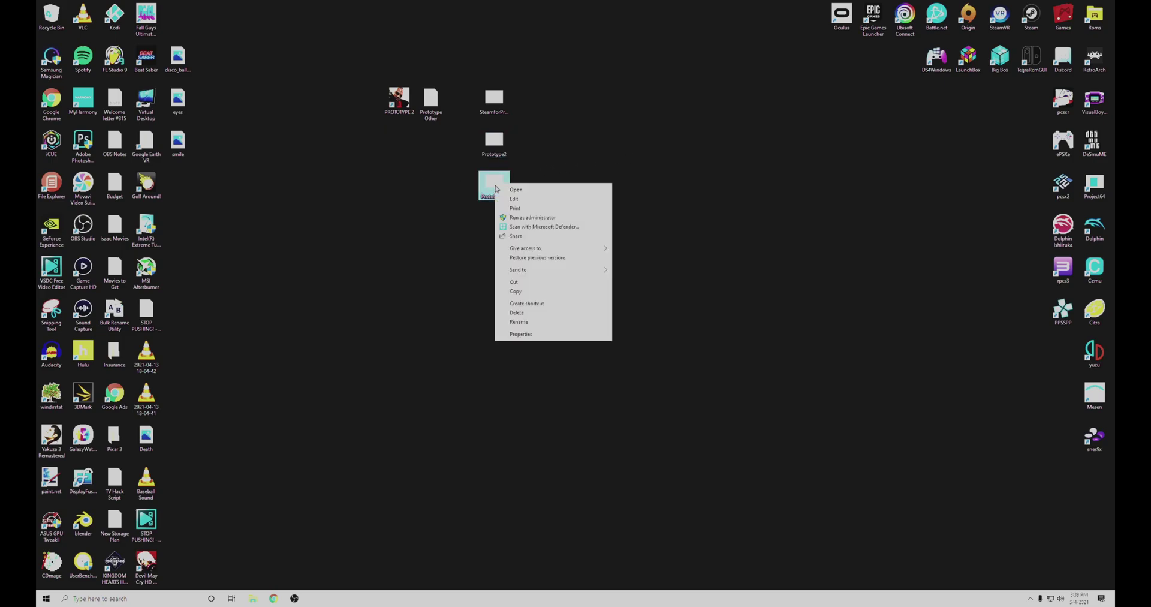
click(519, 200)
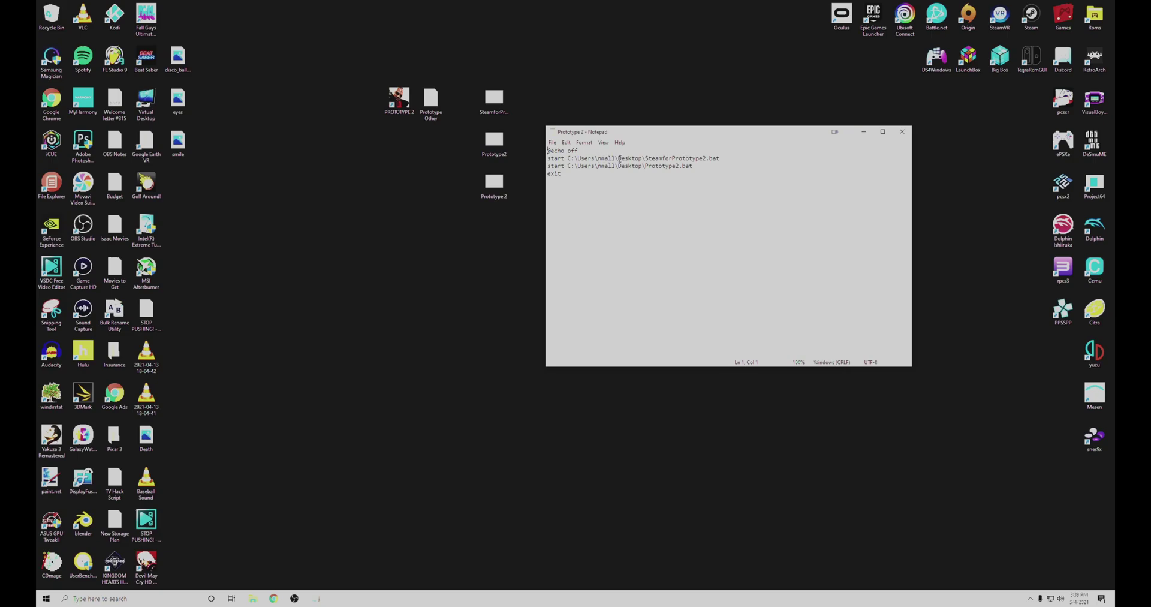
drag(550, 166, 683, 168)
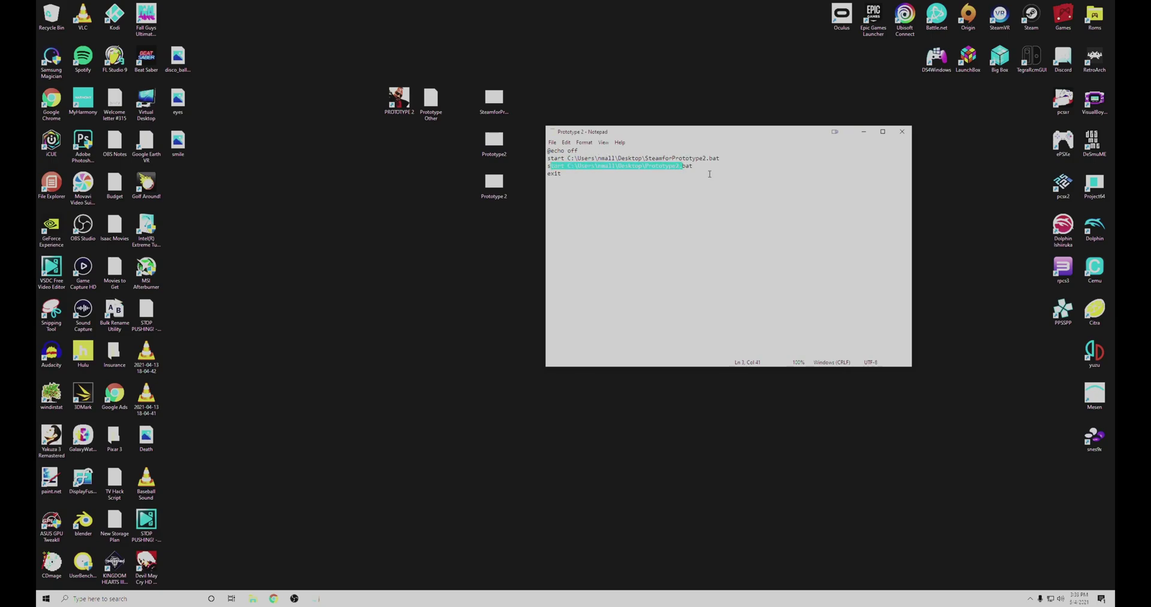
click(683, 171)
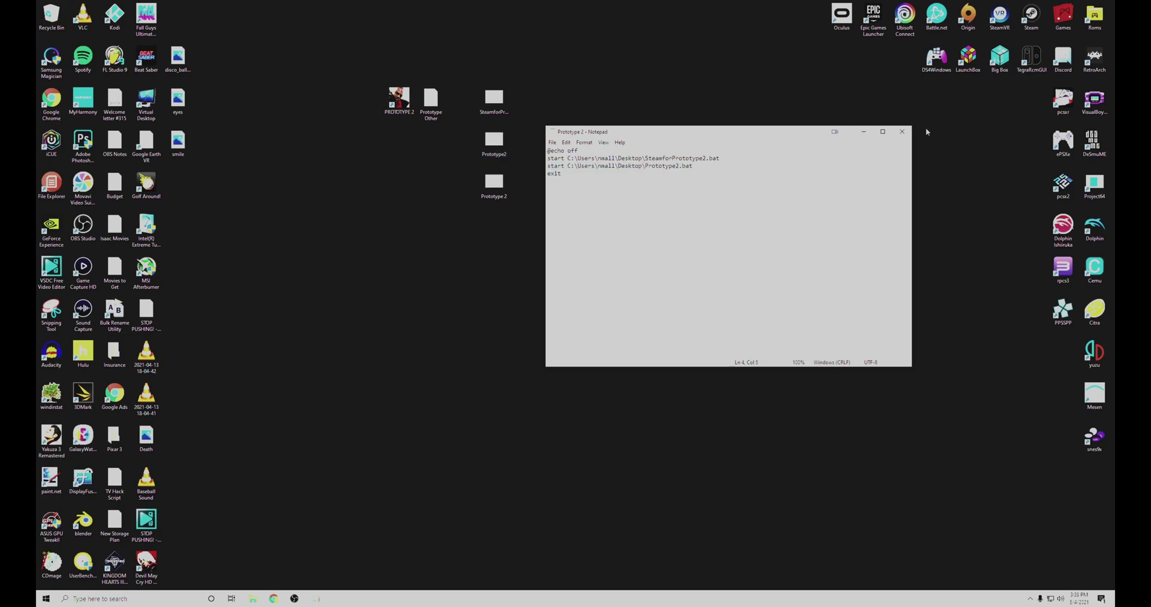
click(902, 132)
Open the Prototype Other text file, examine its alternative launch script, and close it
right_click(430, 103)
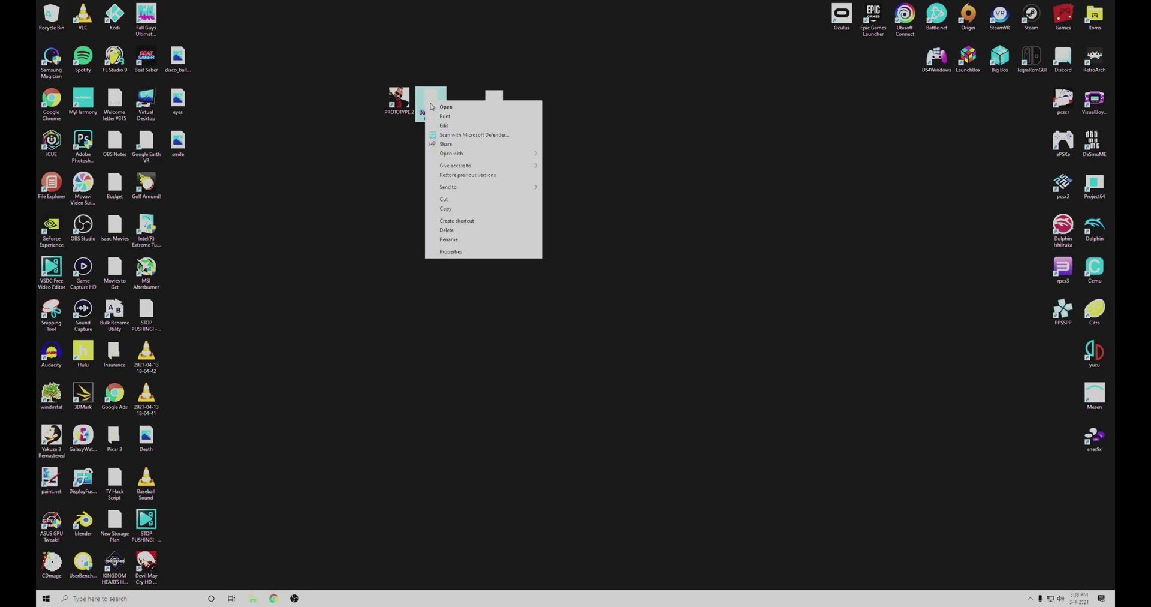
click(433, 91)
double_click(434, 92)
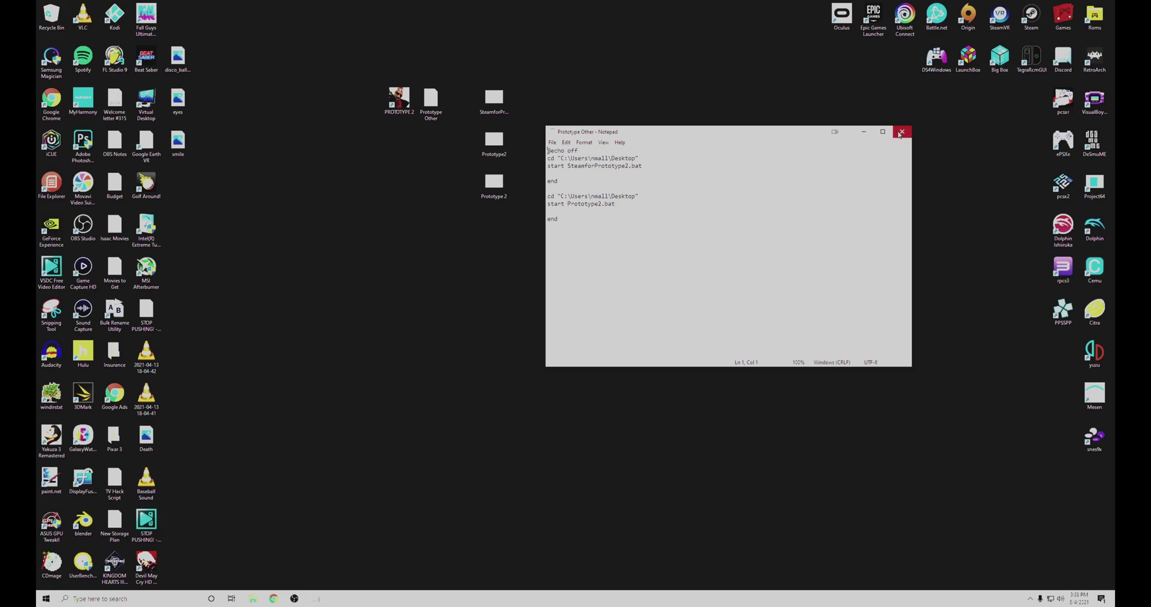
click(901, 133)
Set the Hidden attribute on the SteamforPrototype2 batch file
click(494, 99)
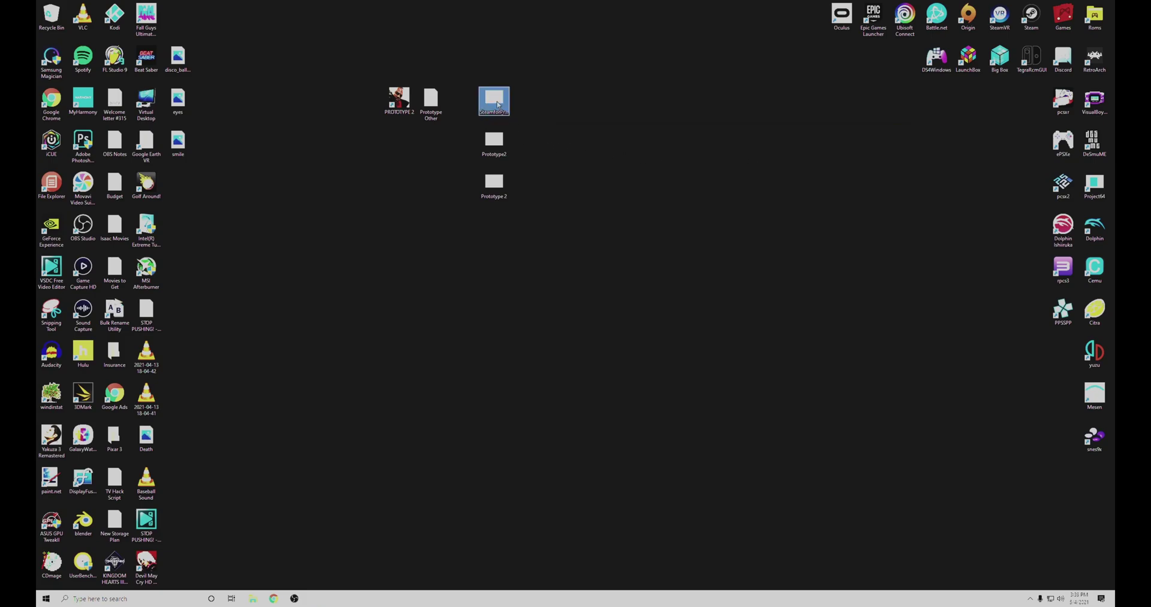
right_click(497, 101)
click(523, 252)
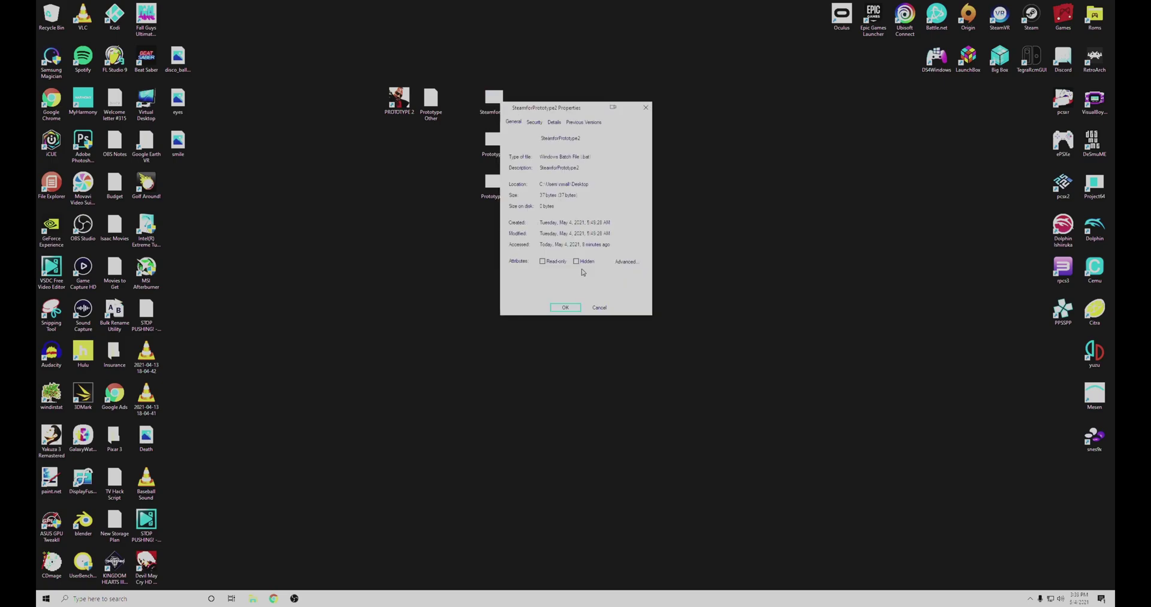
click(577, 261)
click(636, 307)
click(567, 307)
Set the Hidden attribute on the Prototype2 batch file
click(494, 141)
right_click(495, 144)
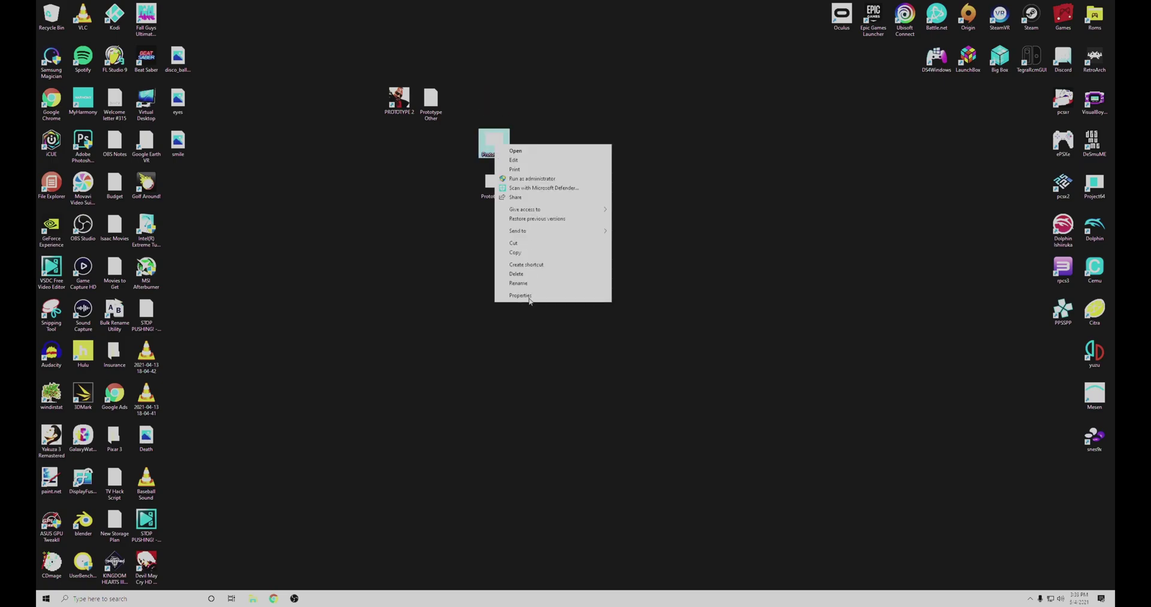
click(521, 295)
click(573, 304)
click(630, 350)
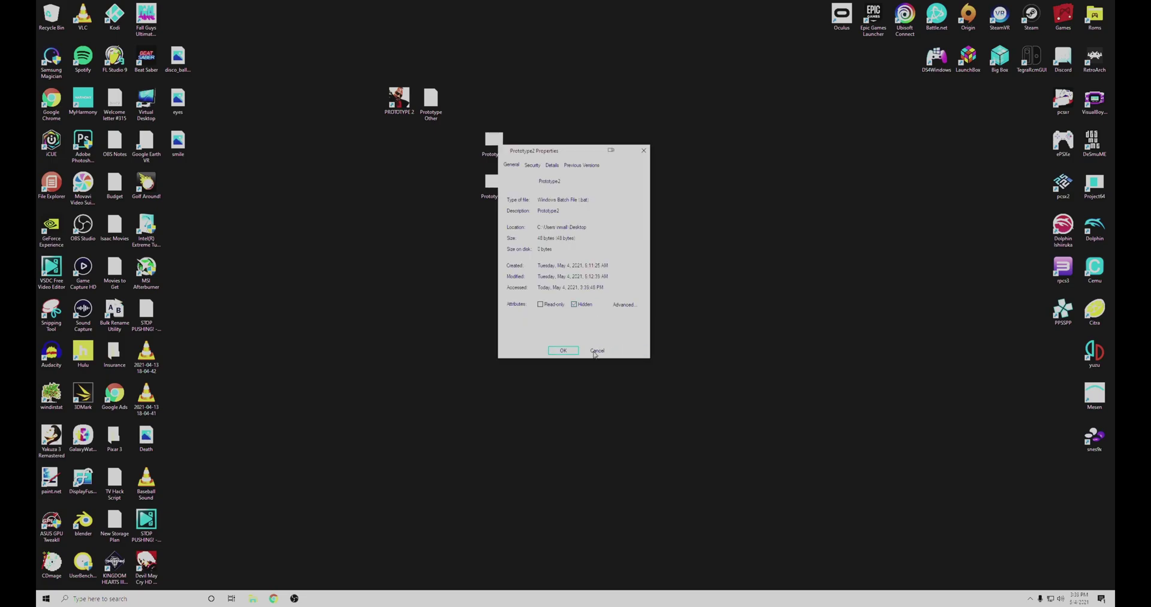
click(564, 351)
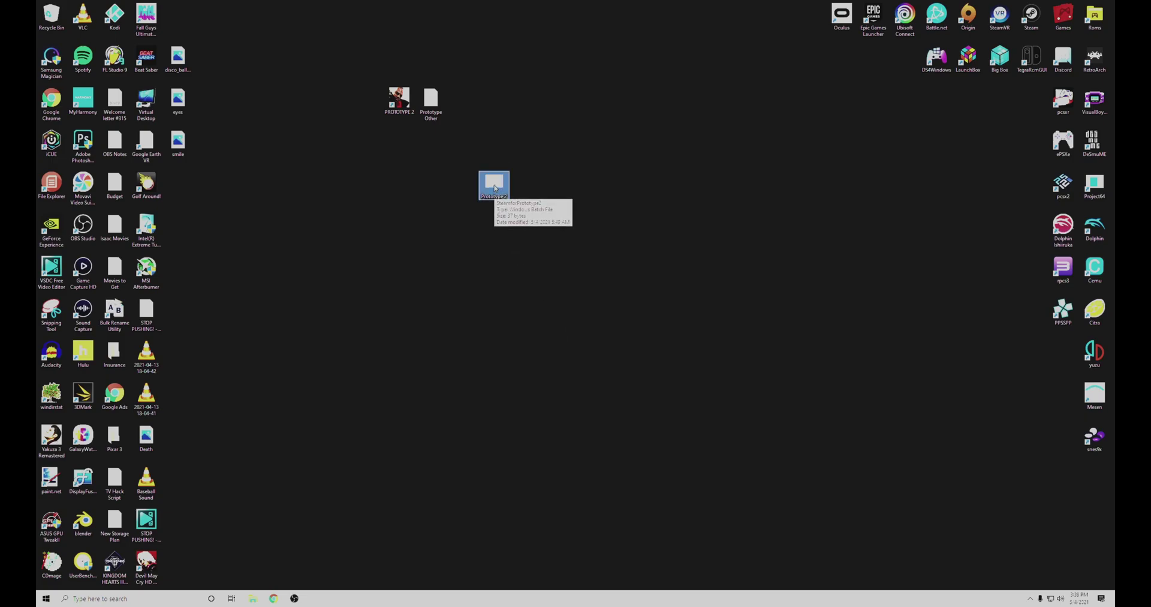
Run the Prototype 2 batch file from the desktop to start Steam and the game
click(496, 188)
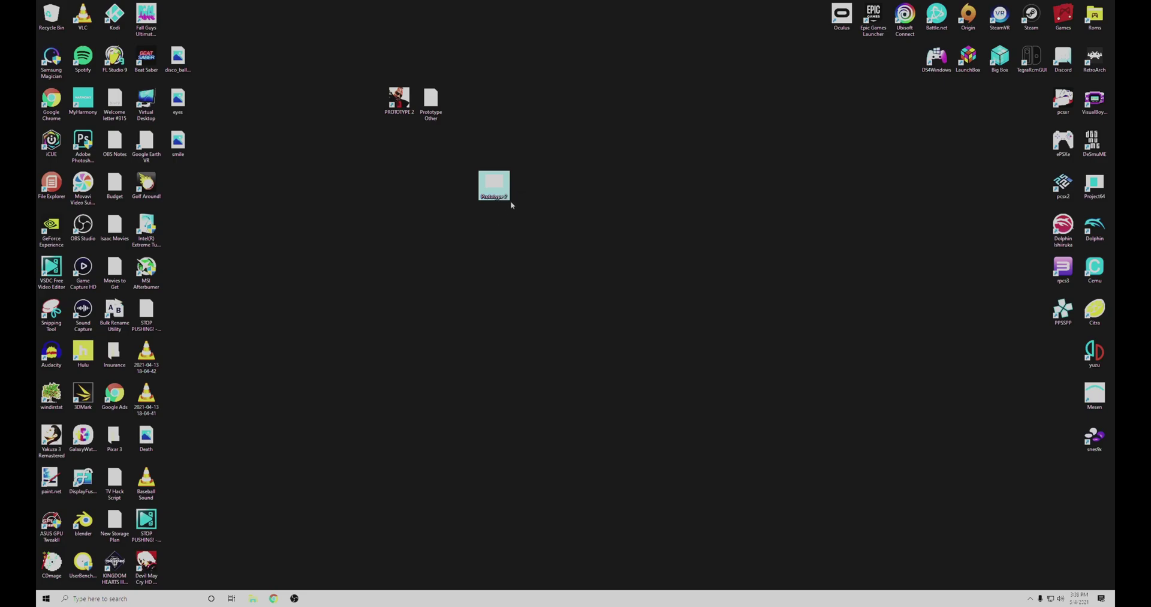
double_click(494, 186)
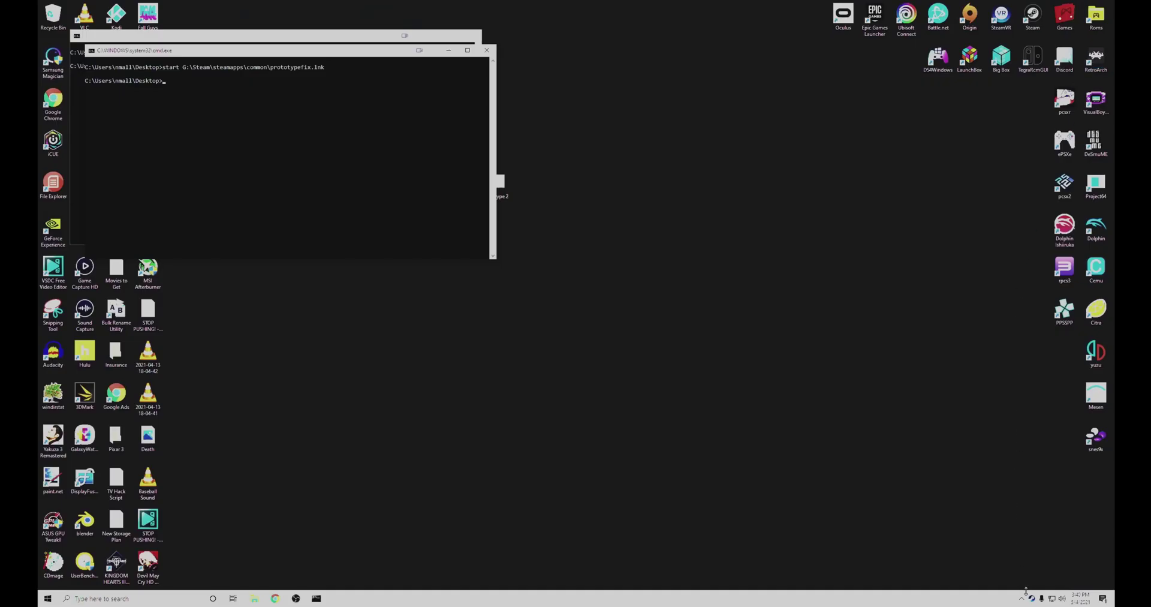
Exit Steam and close the leftover command prompt windows
right_click(1031, 599)
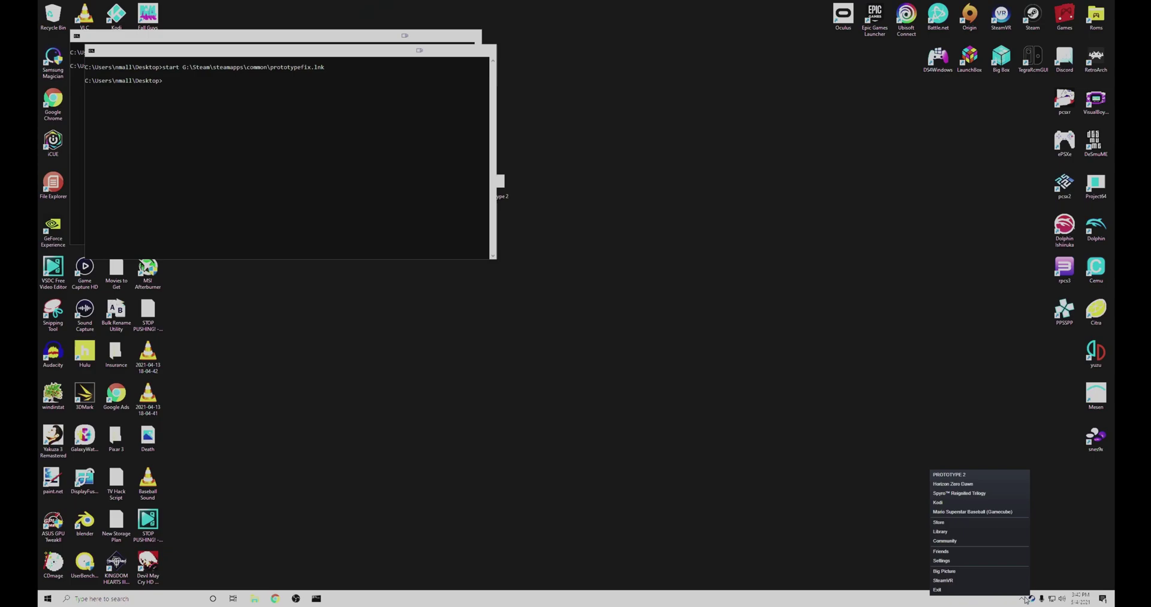
click(963, 590)
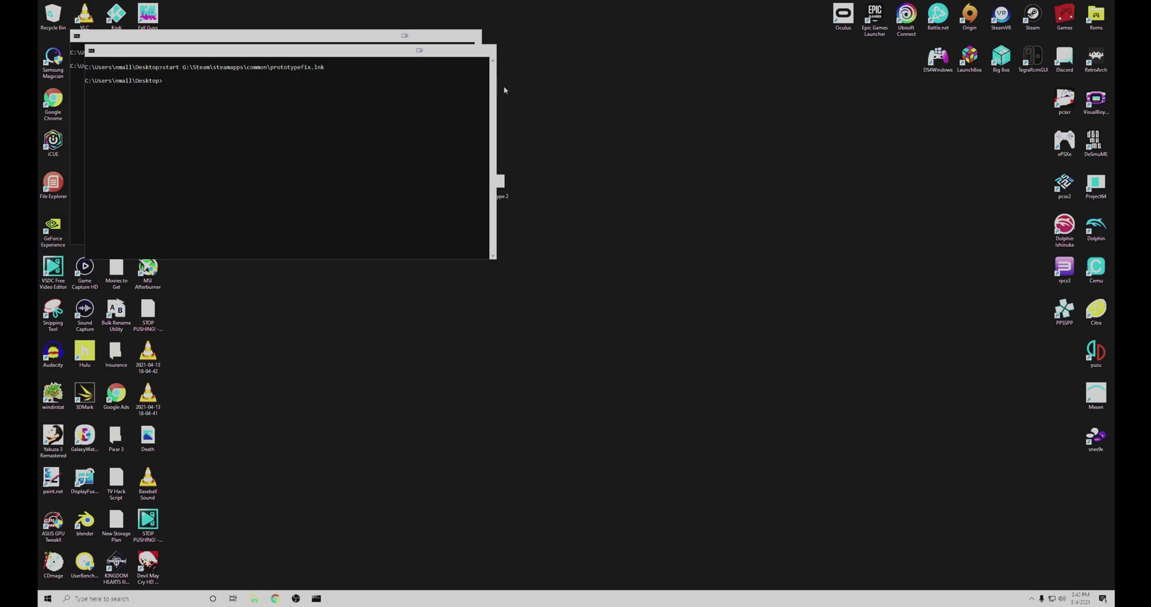
click(483, 52)
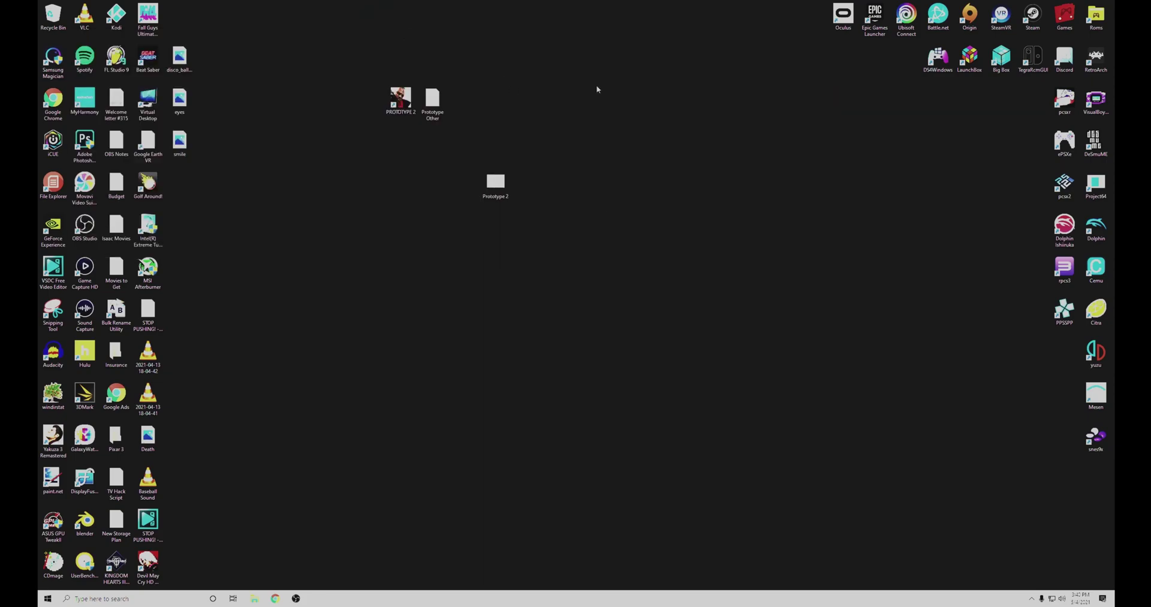